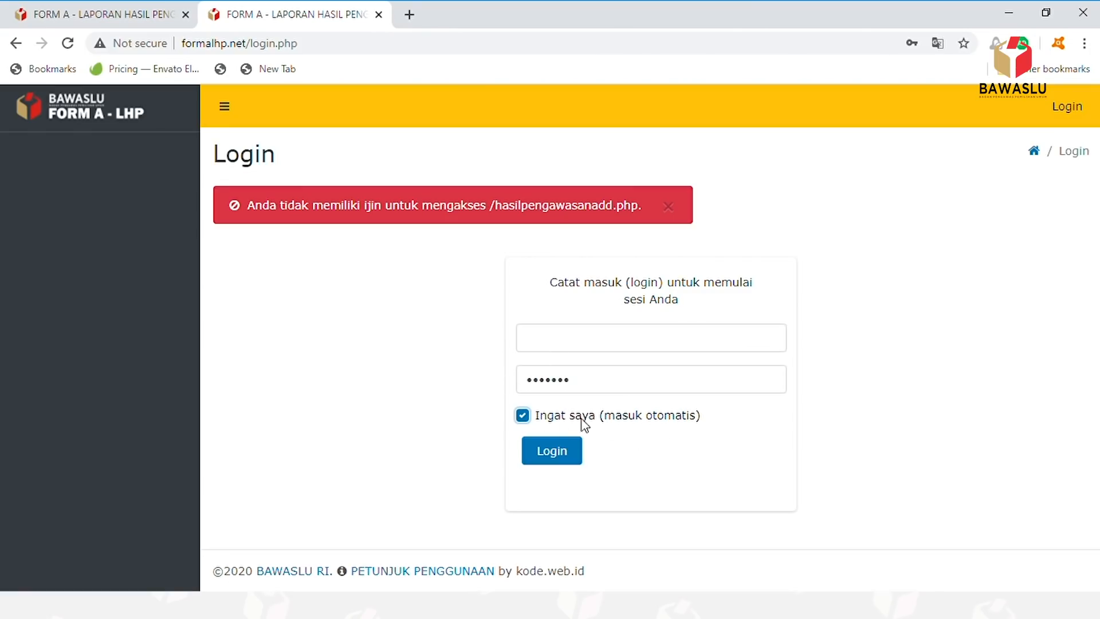
# - Sign in and start a new blank Form A report from the Input Form A LHP list
pyautogui.click(552, 450)
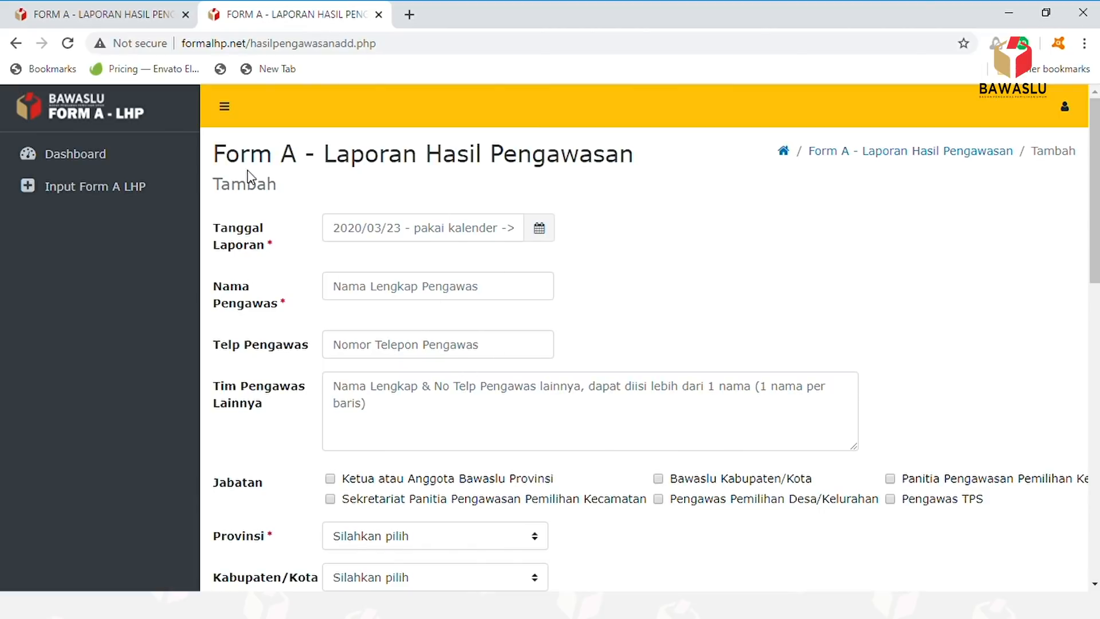
pyautogui.click(95, 191)
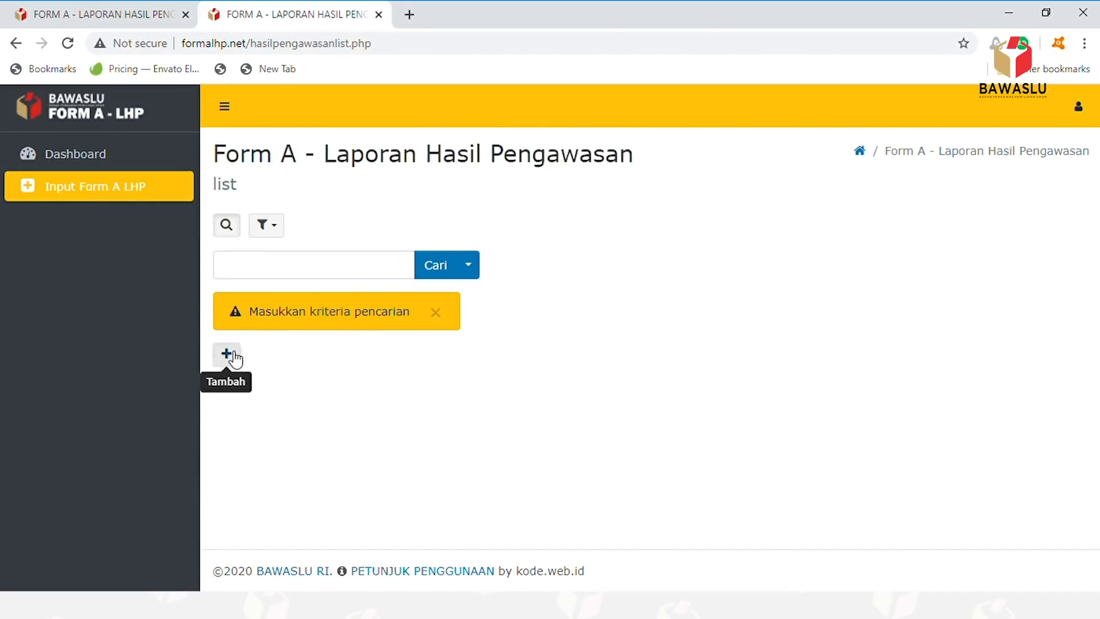
pyautogui.click(270, 173)
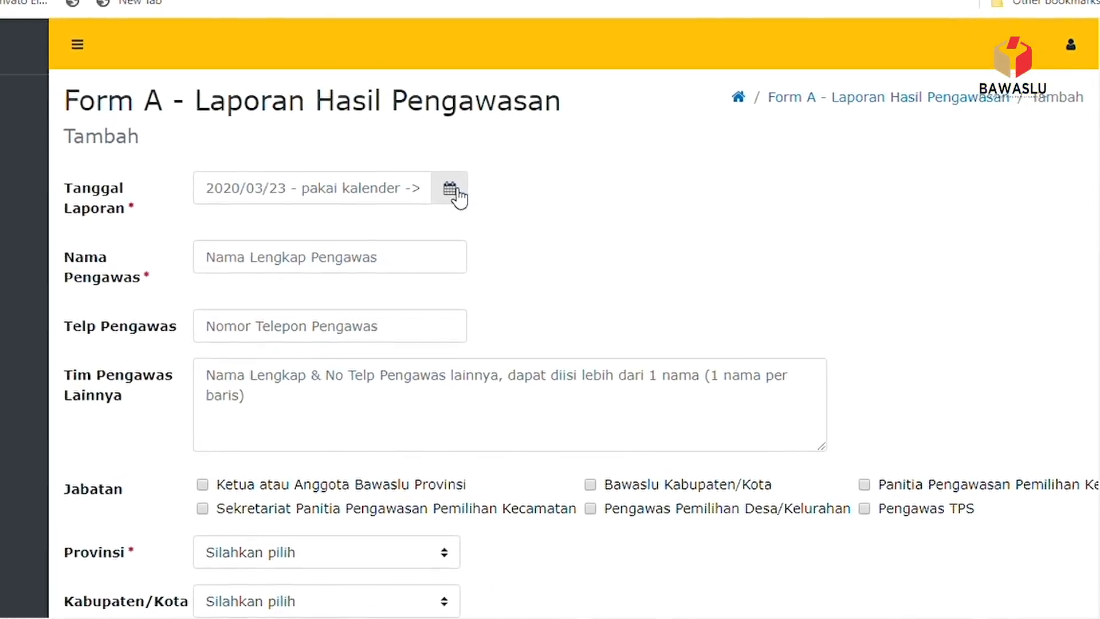
pyautogui.click(542, 230)
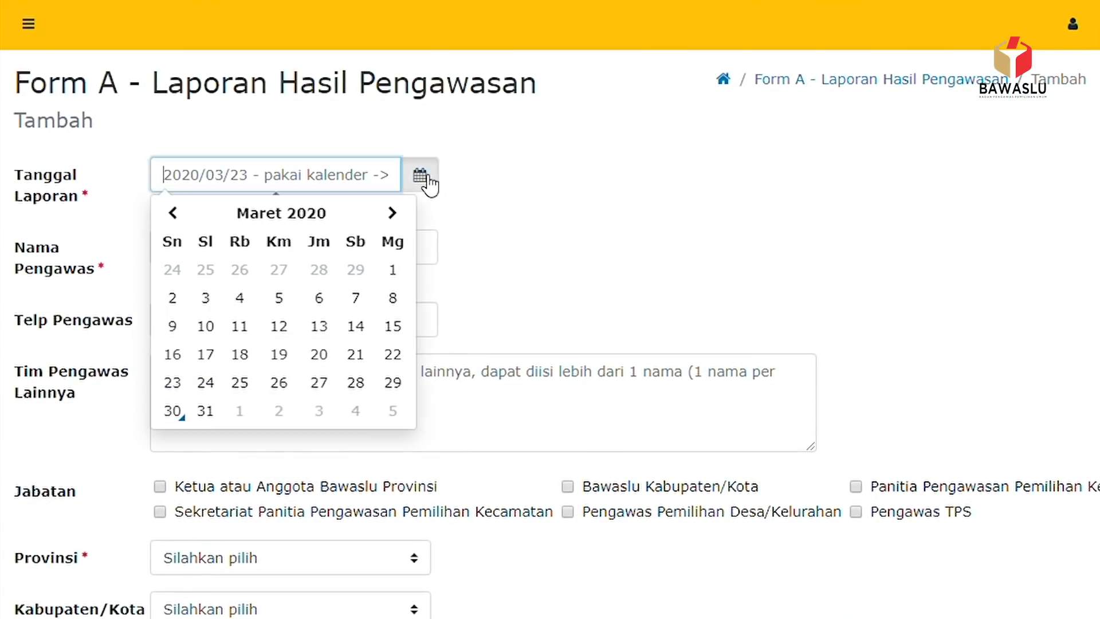
# - Set the report date to 2020/03/31 and enter the supervisor's full name
pyautogui.click(205, 411)
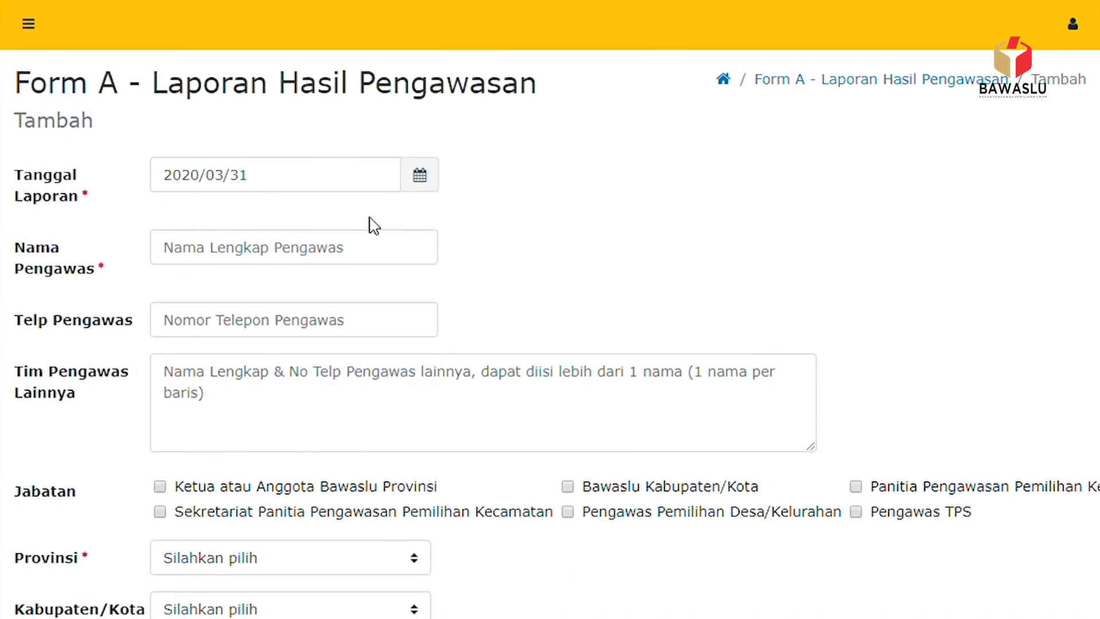
pyautogui.click(319, 254)
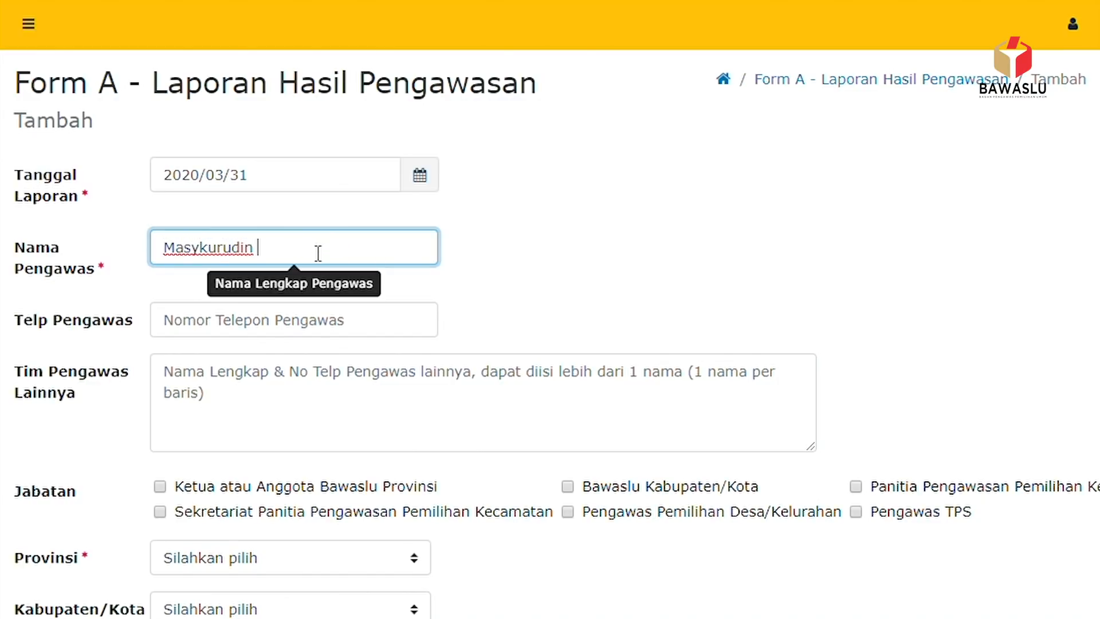
# - Fill in the supervisor's phone number
pyautogui.click(238, 331)
pyautogui.write('081111111')
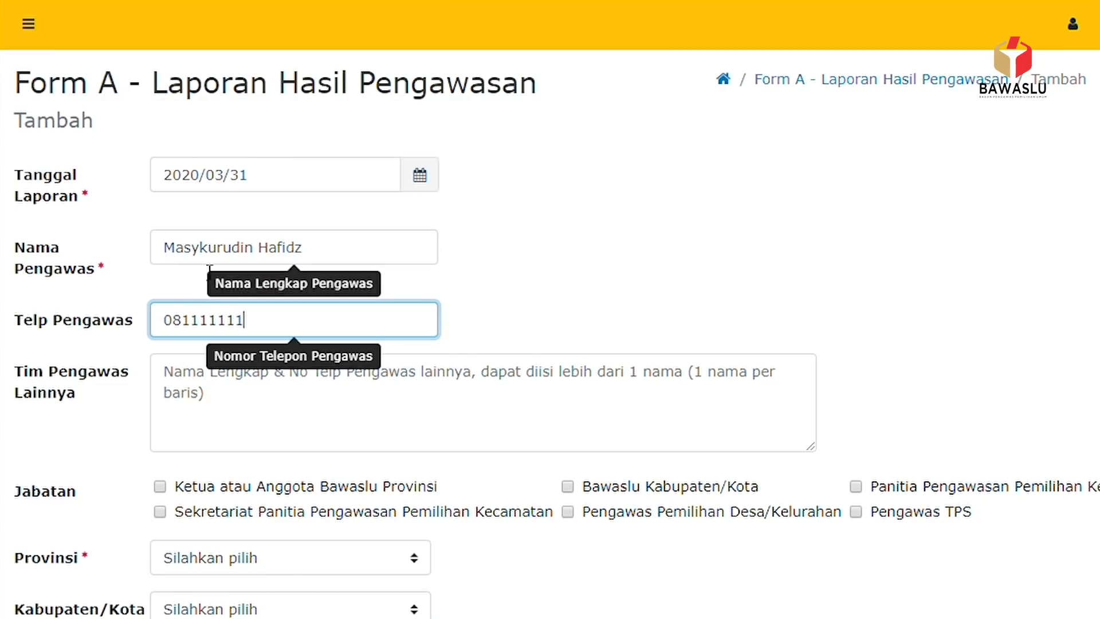
pyautogui.scroll(-3, 209, 271)
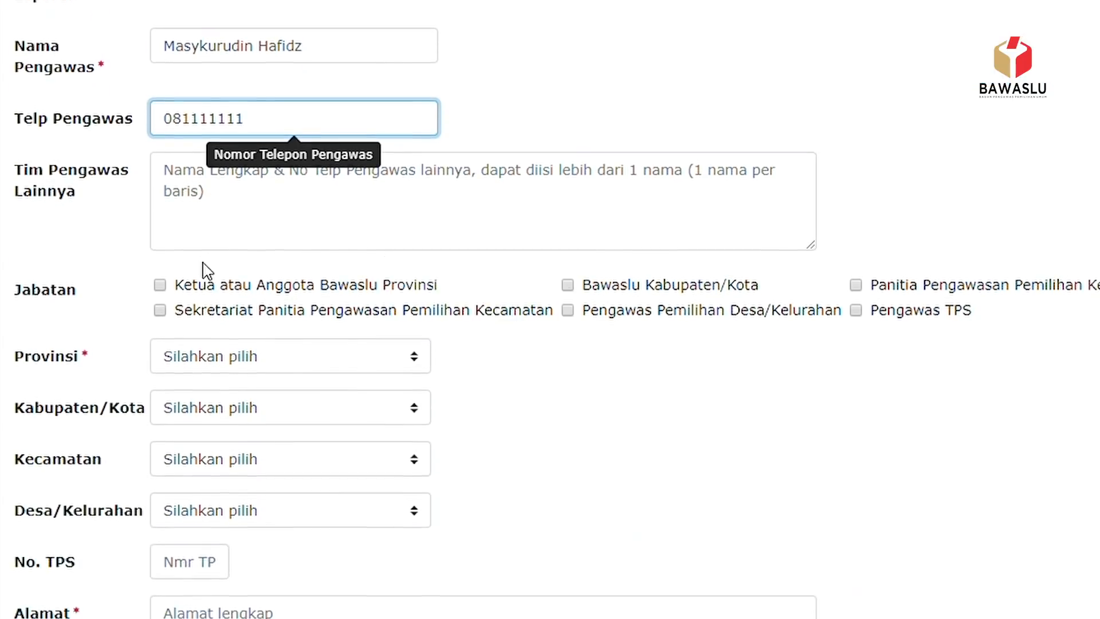
# - List two other team members in Tim Pengawas Lainnya, each name and phone number on its own line
pyautogui.click(181, 188)
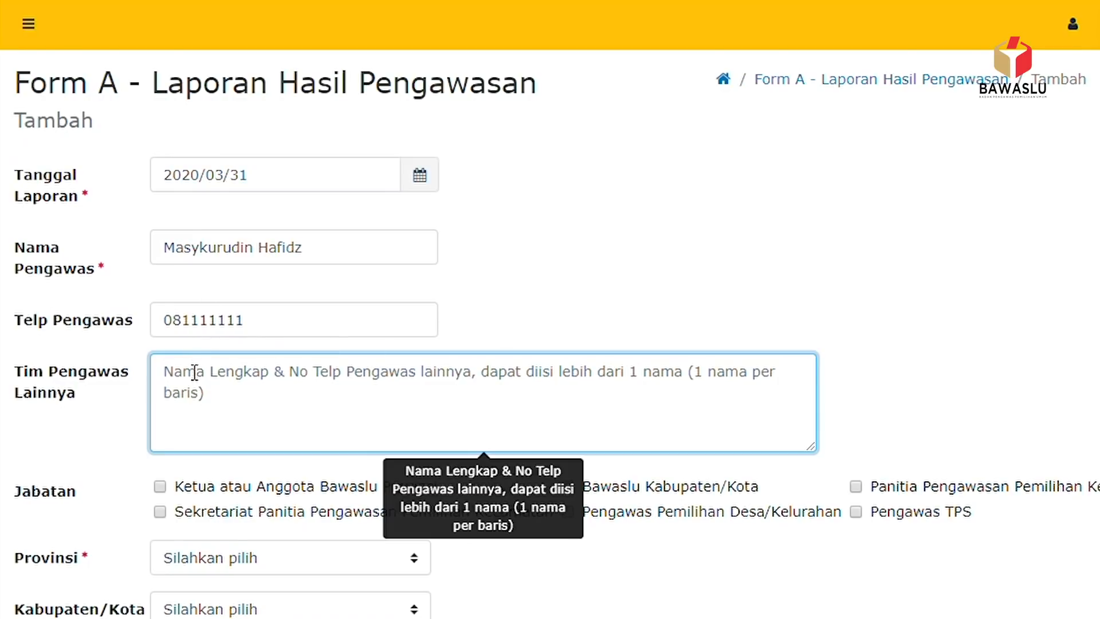
pyautogui.write('M Zaid,')
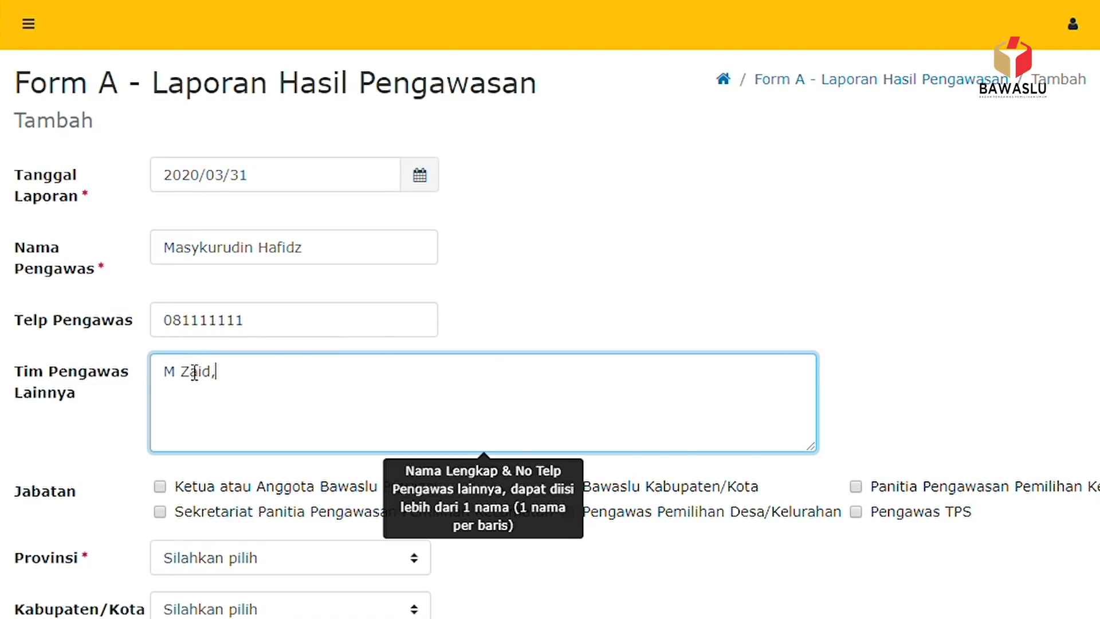
pyautogui.write(' 0812222222')
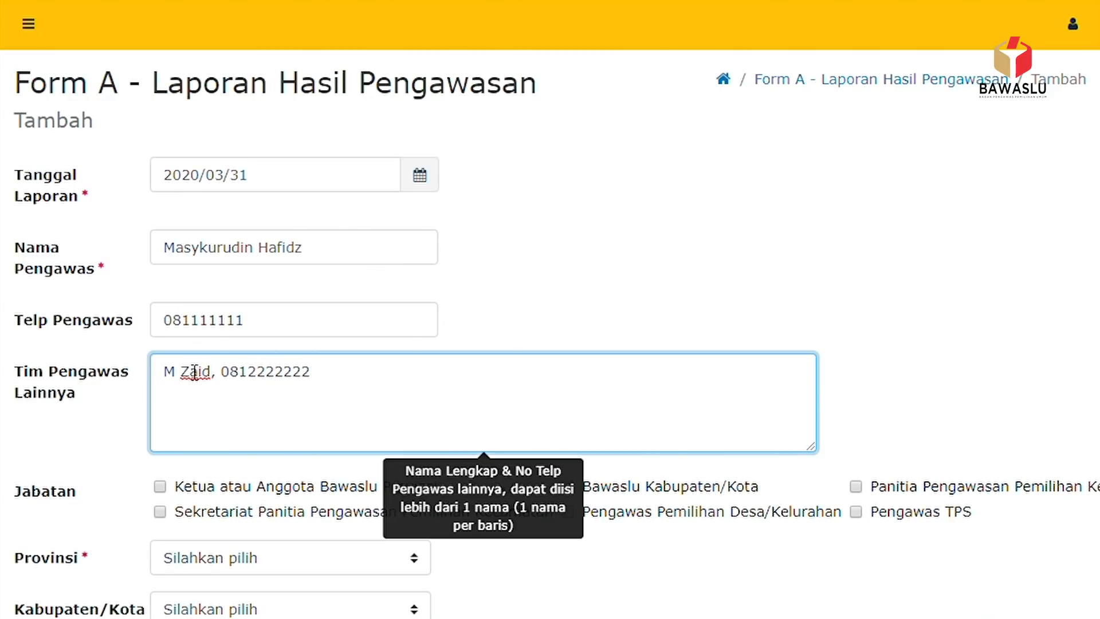
pyautogui.write(' M Ihsan, 081333333')
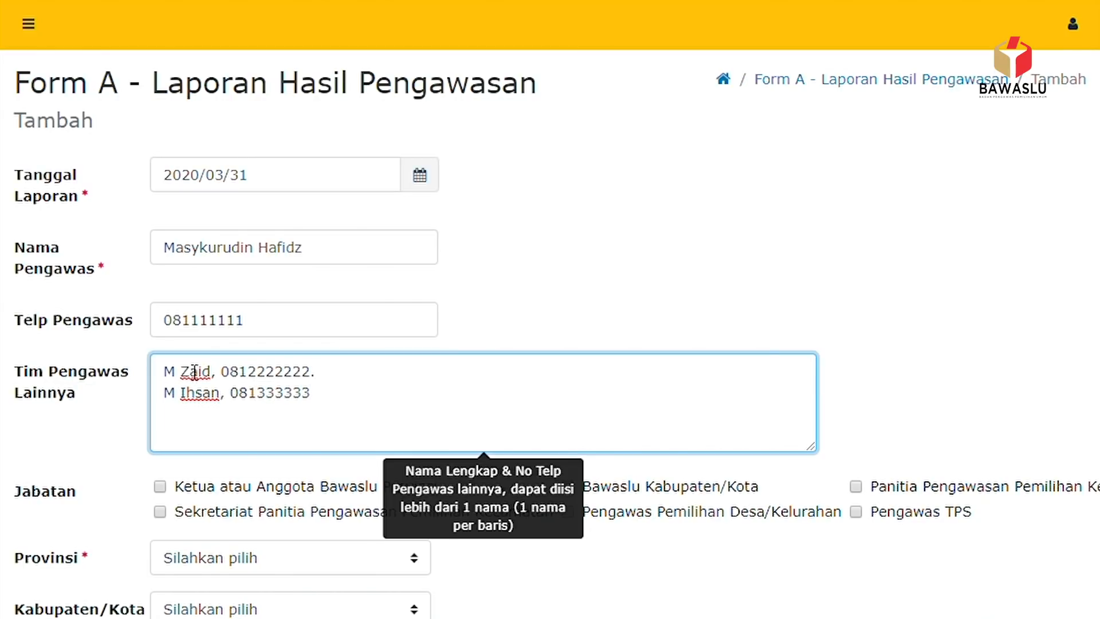
pyautogui.write('.')
pyautogui.scroll(-4, 229, 363)
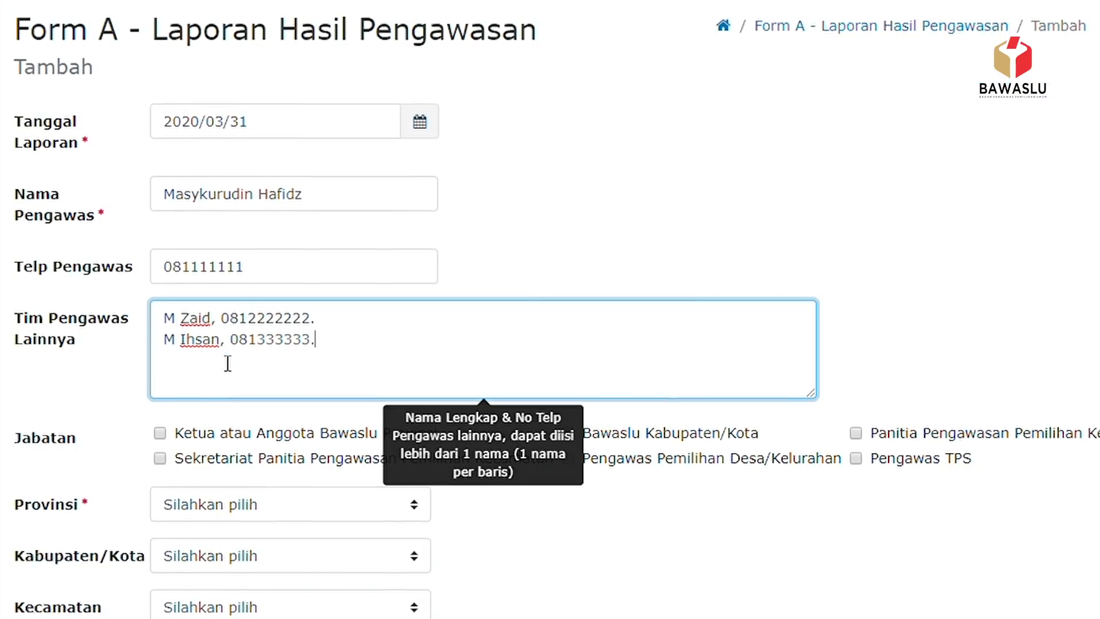
# - Tick the two Jabatan positions and choose ACEH as the province
pyautogui.click(644, 424)
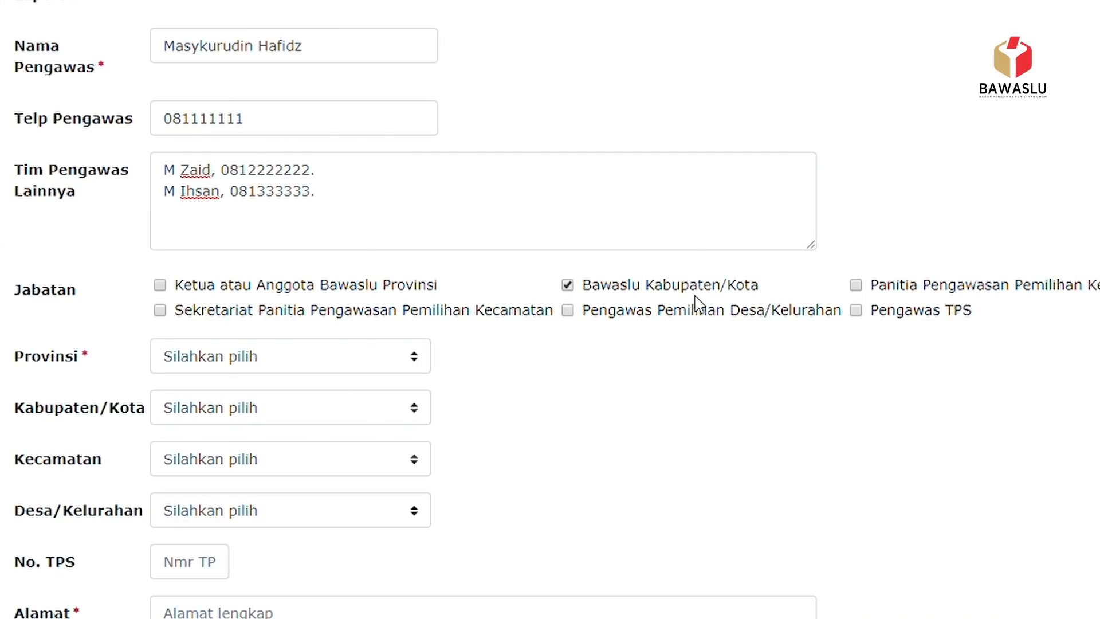
pyautogui.click(856, 286)
pyautogui.click(421, 353)
pyautogui.click(327, 8)
# - Set the regency to KAB. ACEH SELATAN, sub-district BAKONGAN and village KEUDE BAKONGAN
pyautogui.click(421, 410)
pyautogui.click(336, 67)
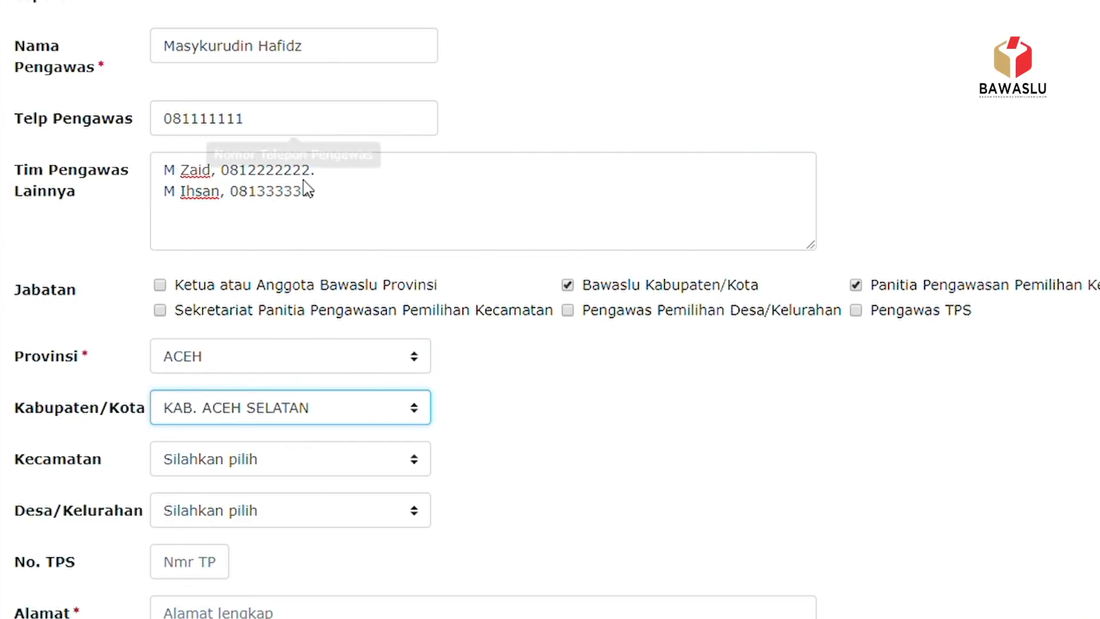
pyautogui.scroll(-3, 263, 290)
pyautogui.click(404, 258)
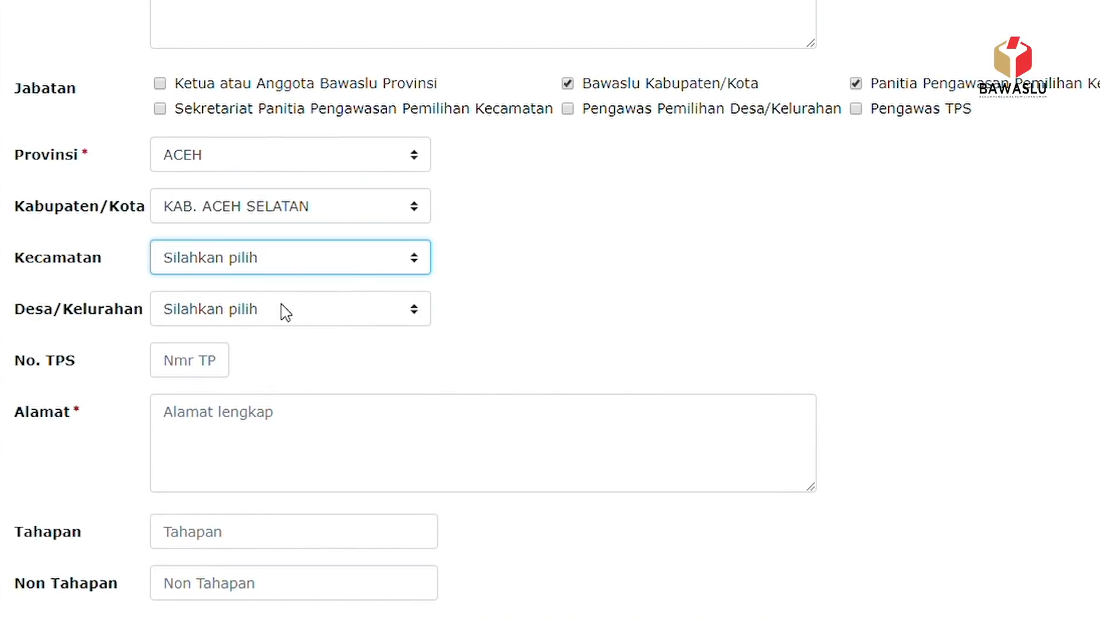
pyautogui.click(292, 321)
pyautogui.click(418, 315)
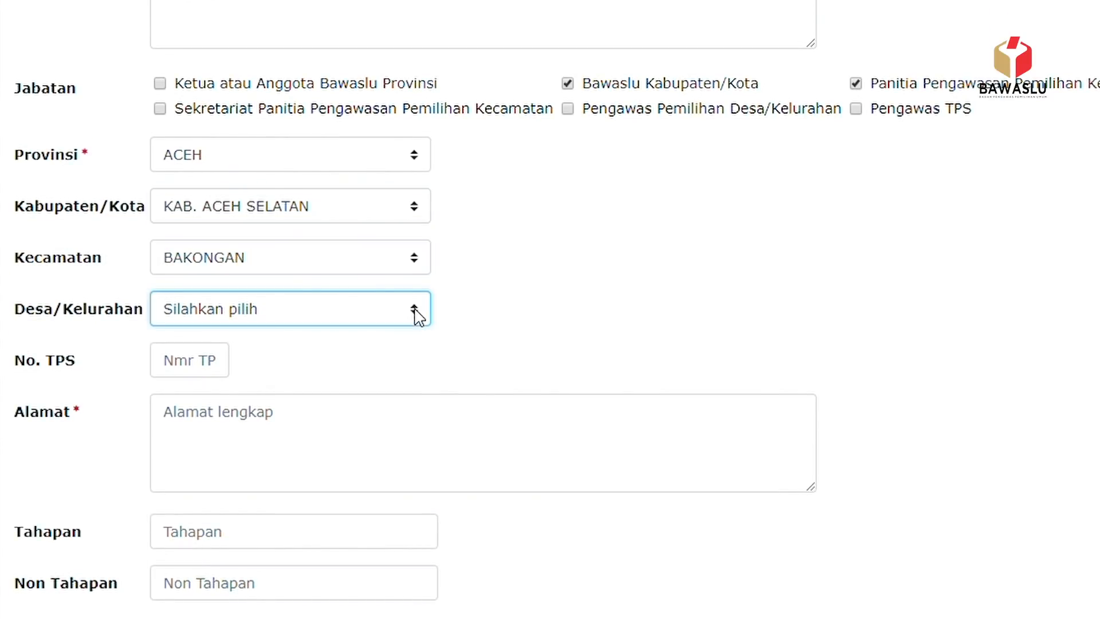
pyautogui.click(346, 360)
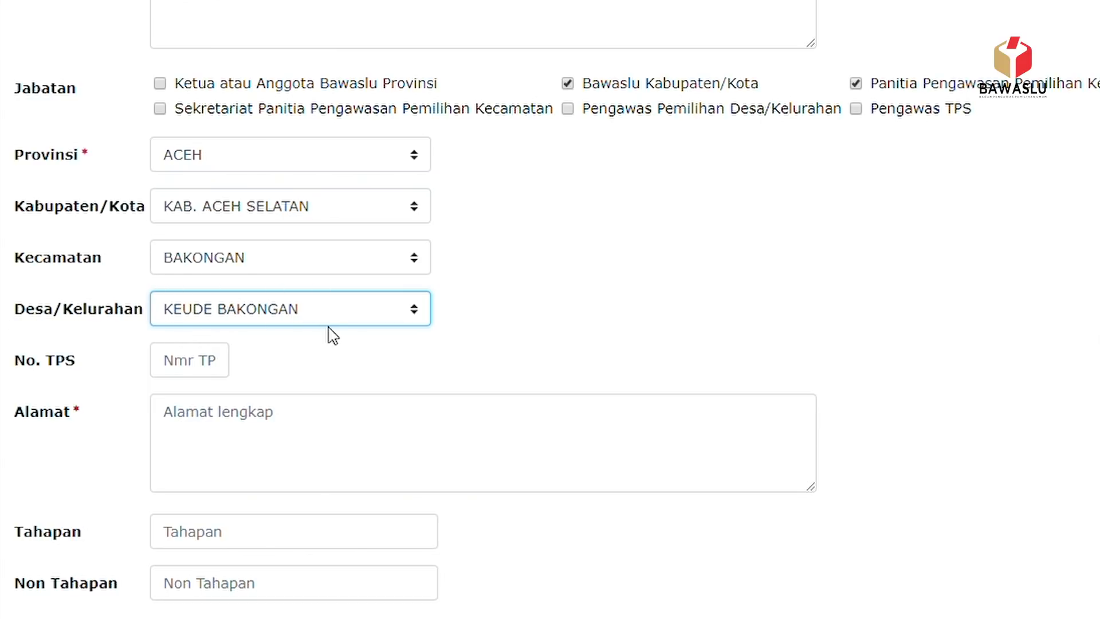
pyautogui.click(226, 372)
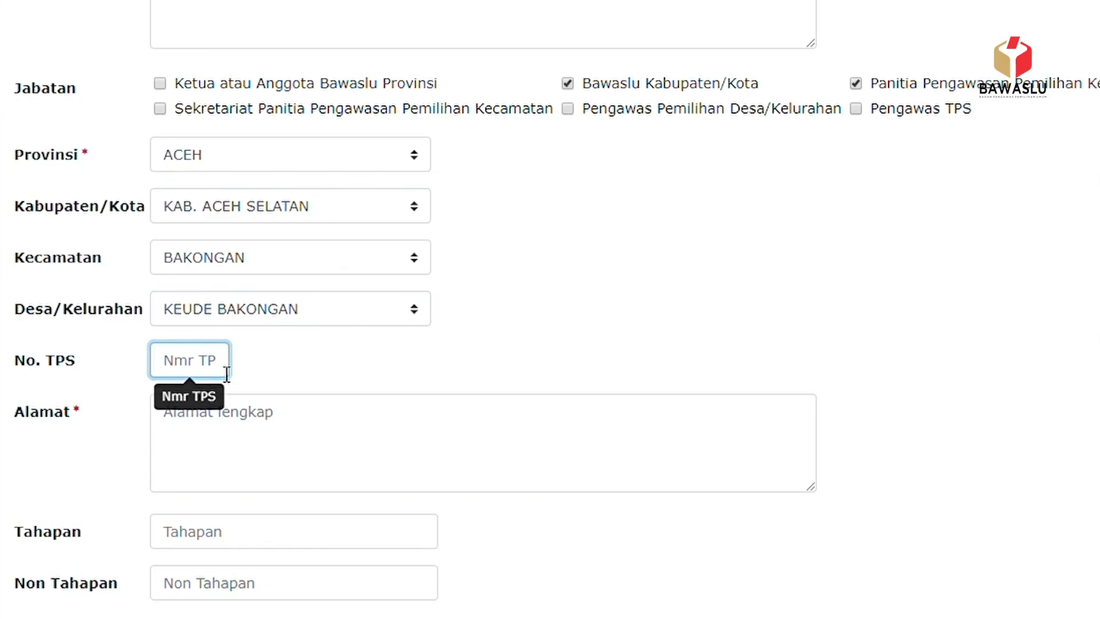
pyautogui.write('121')
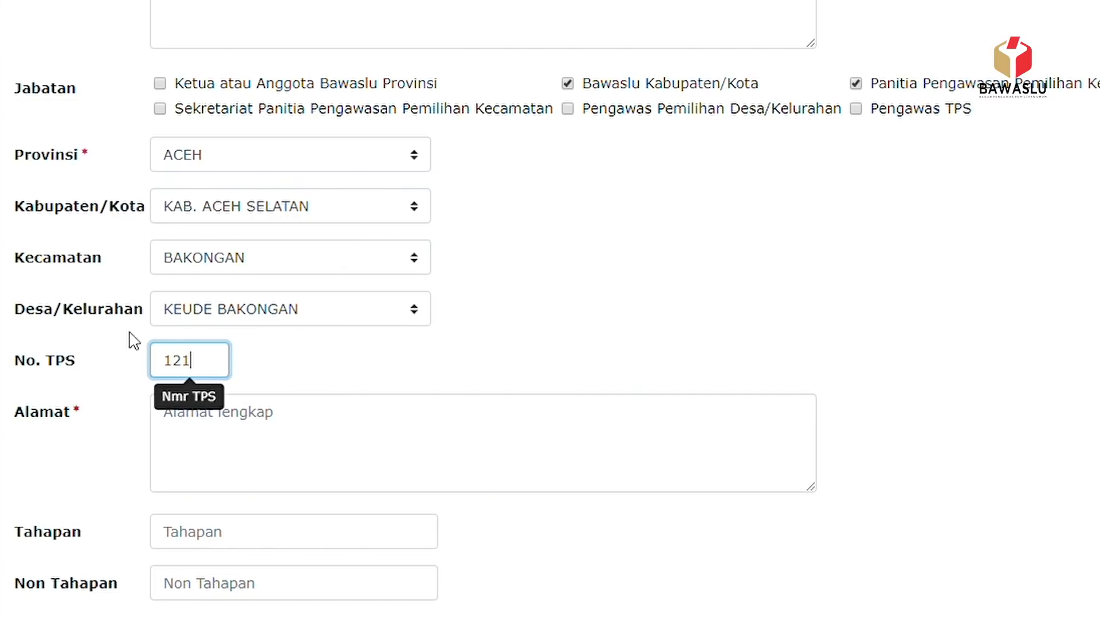
pyautogui.click(218, 460)
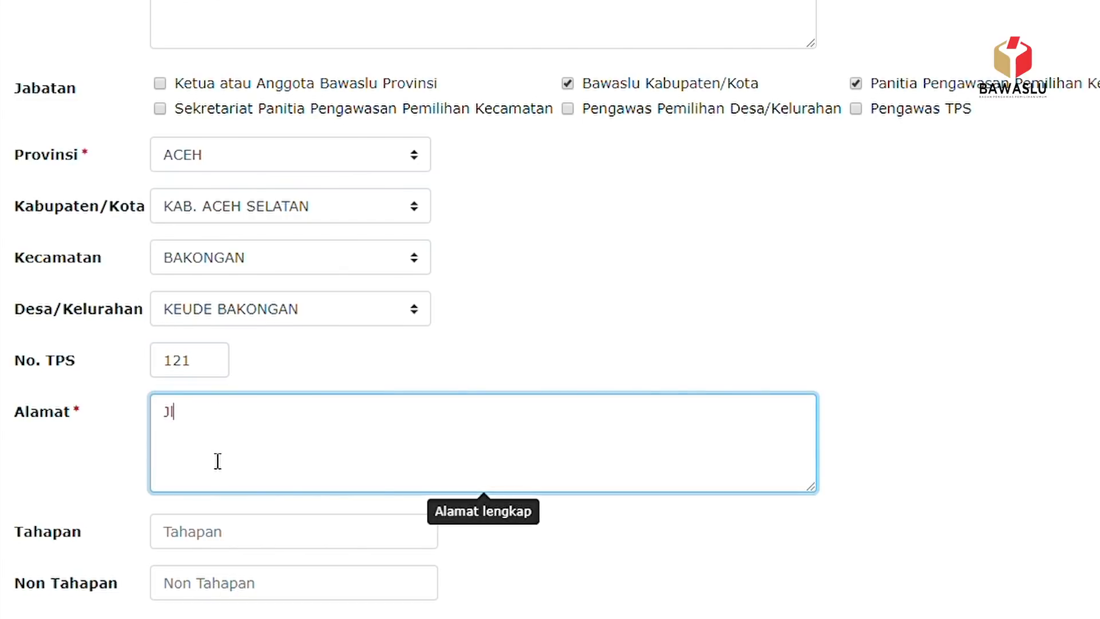
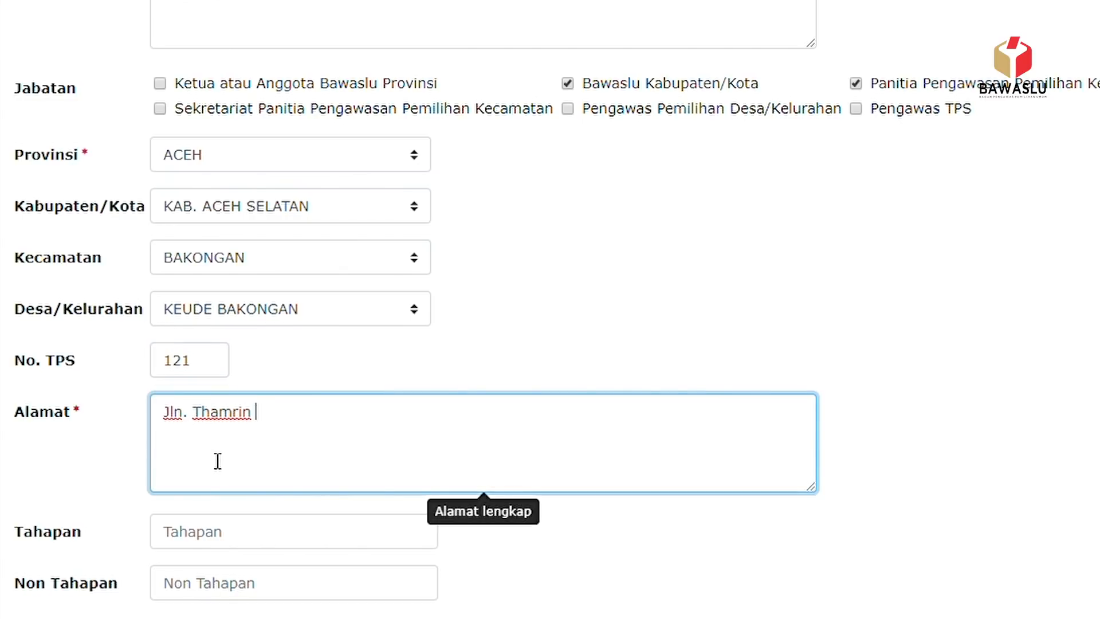
pyautogui.press('Return')
pyautogui.write('RT 022 / 14')
pyautogui.scroll(-3, 229, 456)
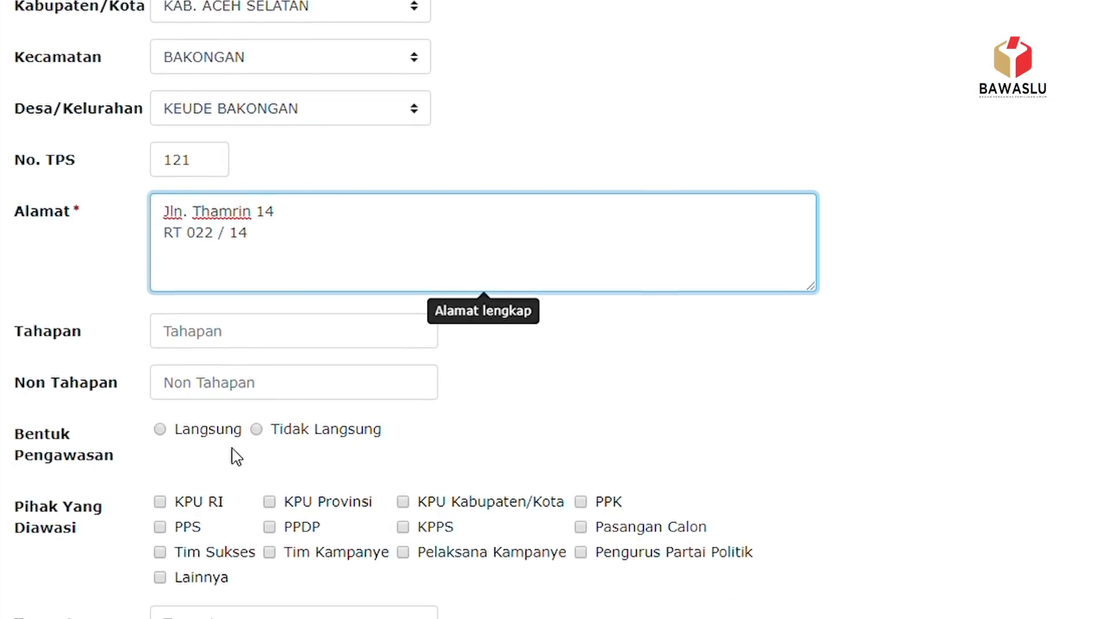
pyautogui.click(265, 337)
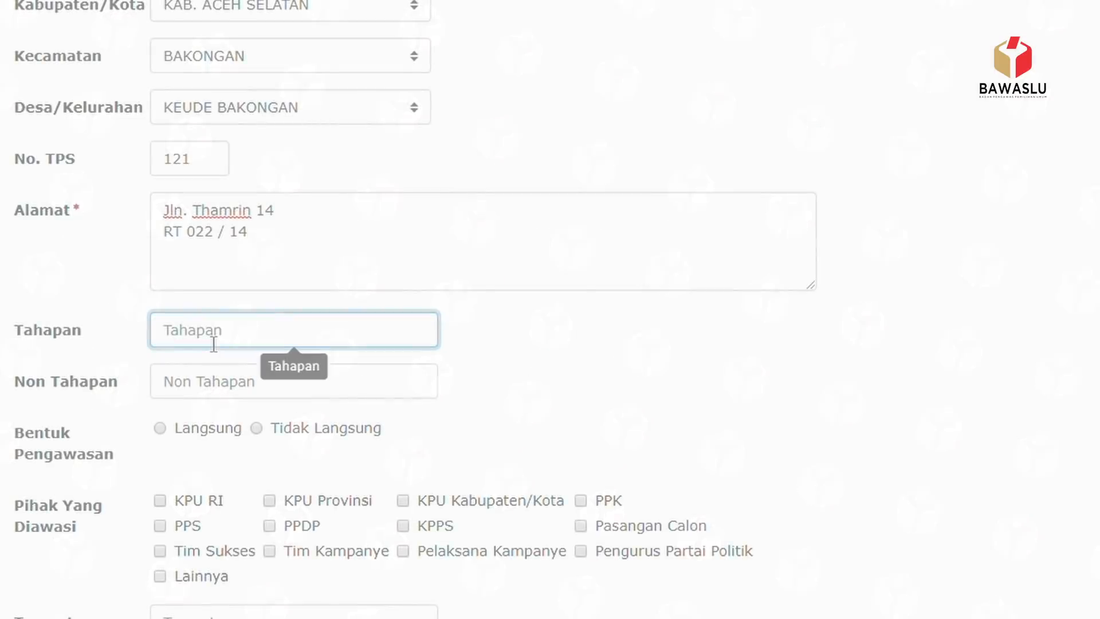
# - Set Tahapan to Kampanye, Non Tahapan to Netralitas, and Bentuk Pengawasan to Langsung
pyautogui.write('Kampanye')
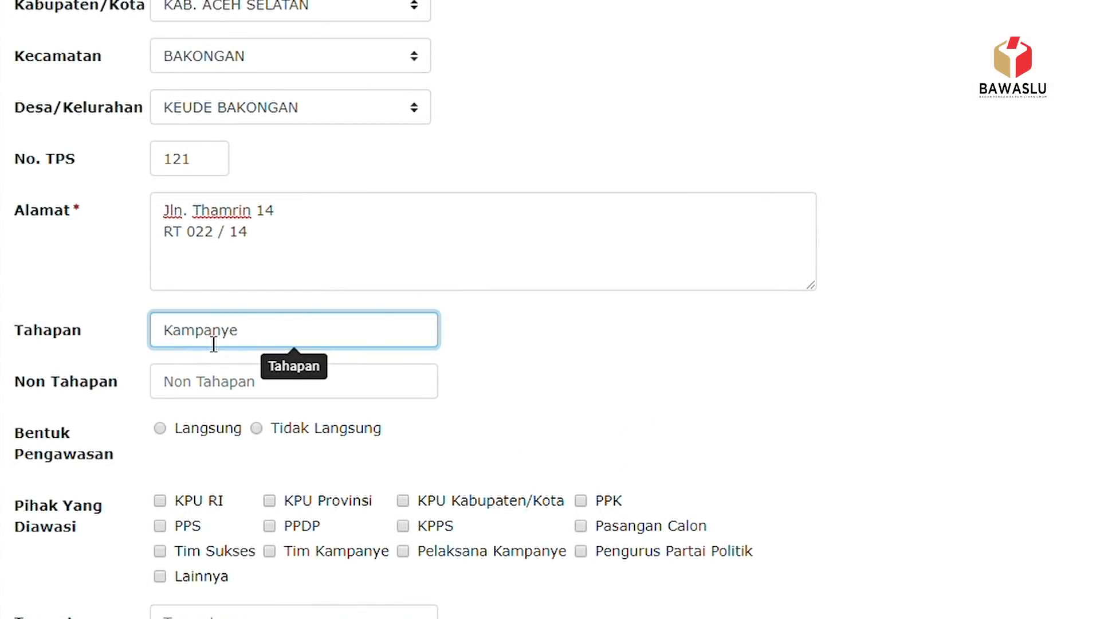
pyautogui.scroll(-2, 214, 344)
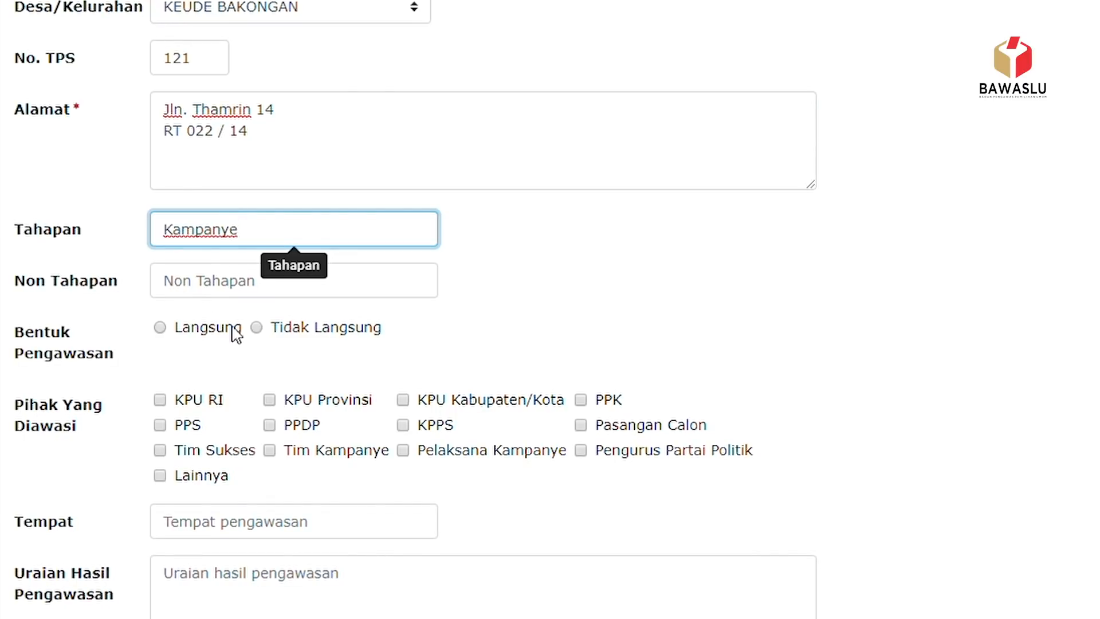
pyautogui.click(214, 285)
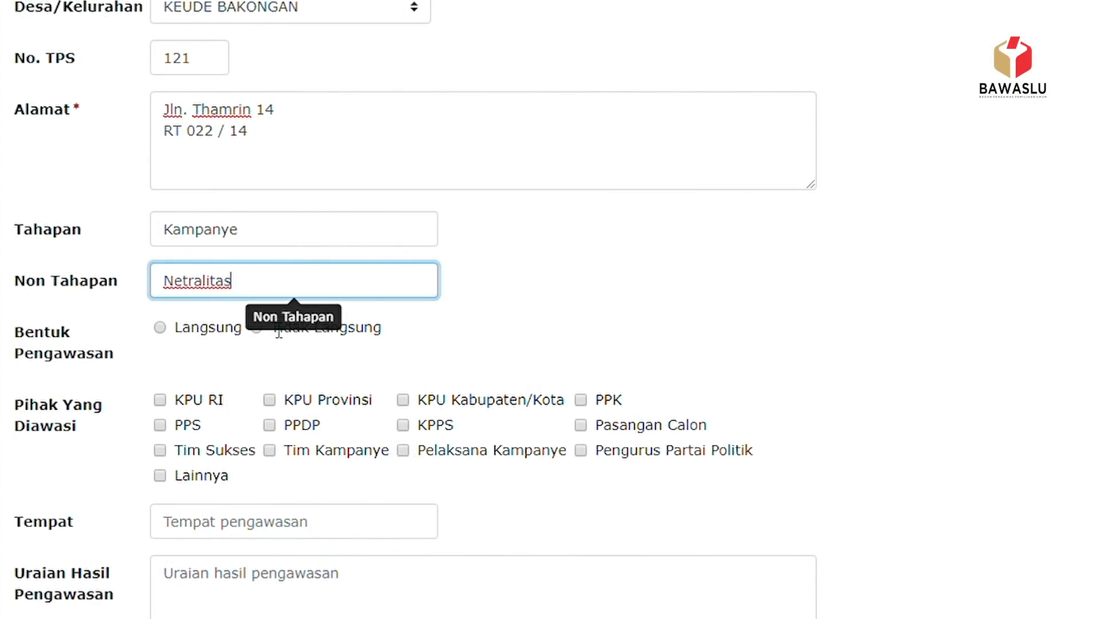
pyautogui.scroll(-2, 275, 321)
pyautogui.click(565, 205)
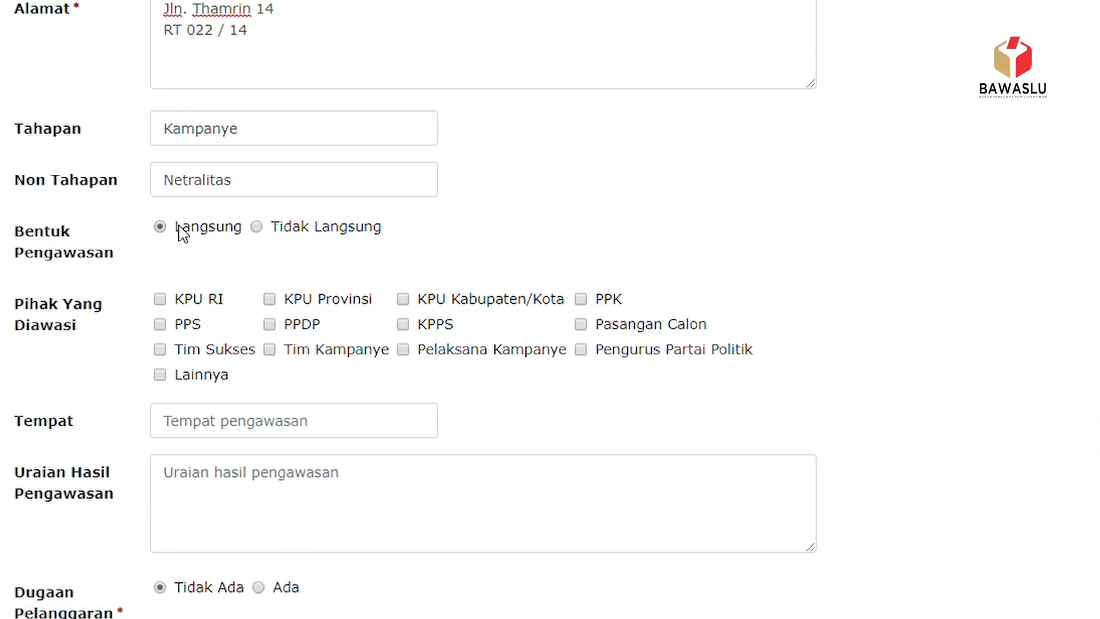
# - Tick KPU Kabupaten/Kota, PPK and Lainnya as supervised parties
pyautogui.click(403, 299)
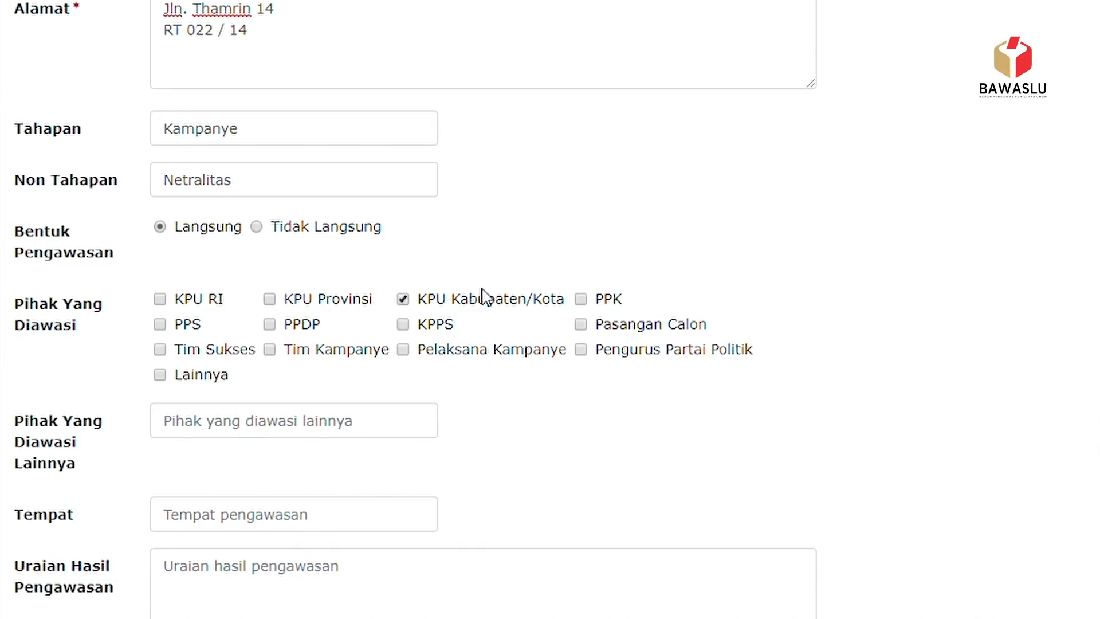
pyautogui.click(580, 299)
pyautogui.scroll(-2, 235, 401)
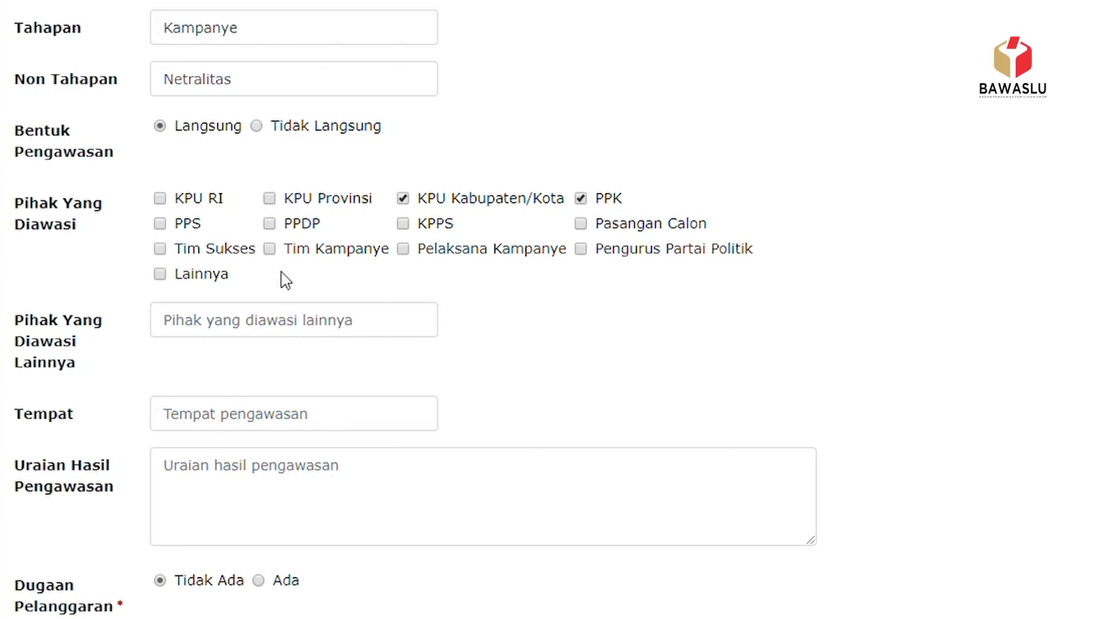
pyautogui.click(161, 274)
# - Enter 'ASN' as the other supervised party and 'LAPANGAN SELATAN' as the place
pyautogui.click(206, 330)
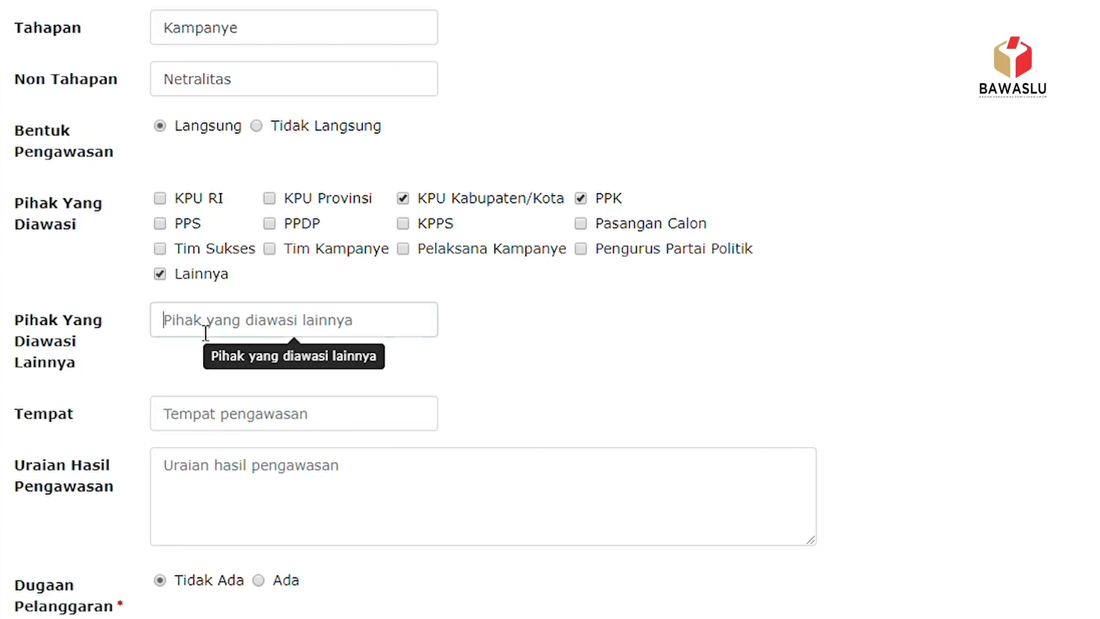
pyautogui.write('ASN')
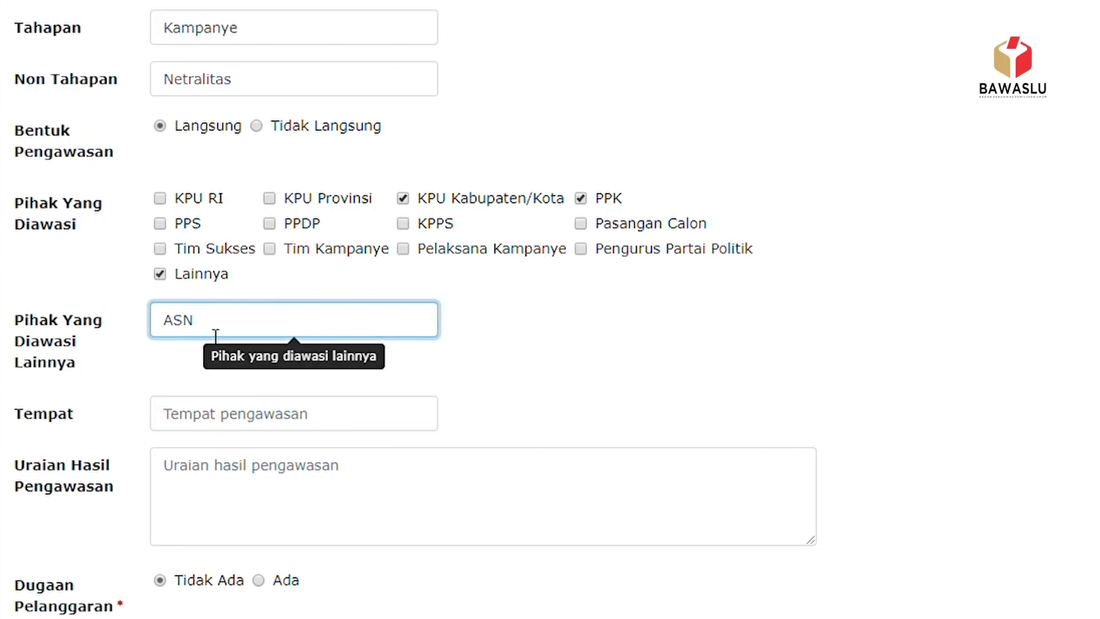
pyautogui.click(256, 418)
pyautogui.write('L')
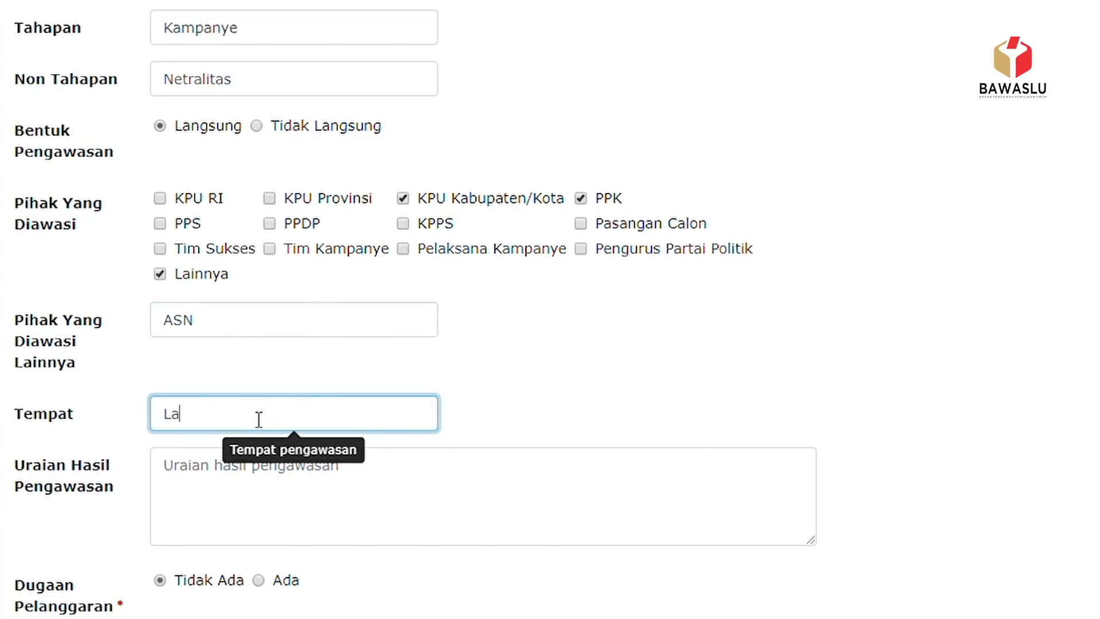
pyautogui.write('APANGAN SELATAN')
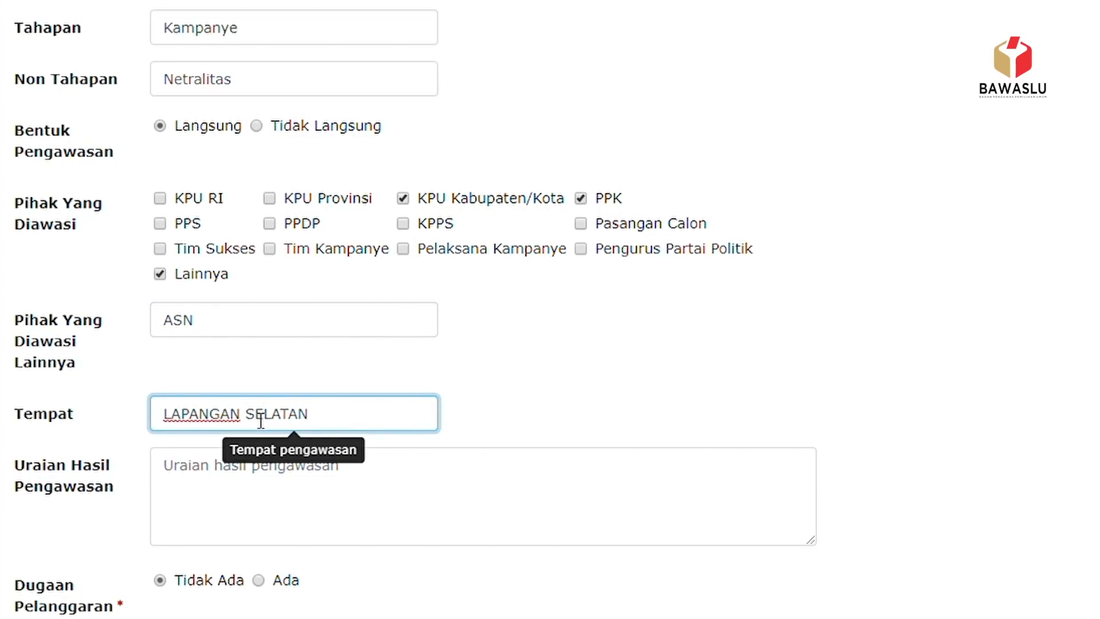
pyautogui.scroll(-3, 264, 412)
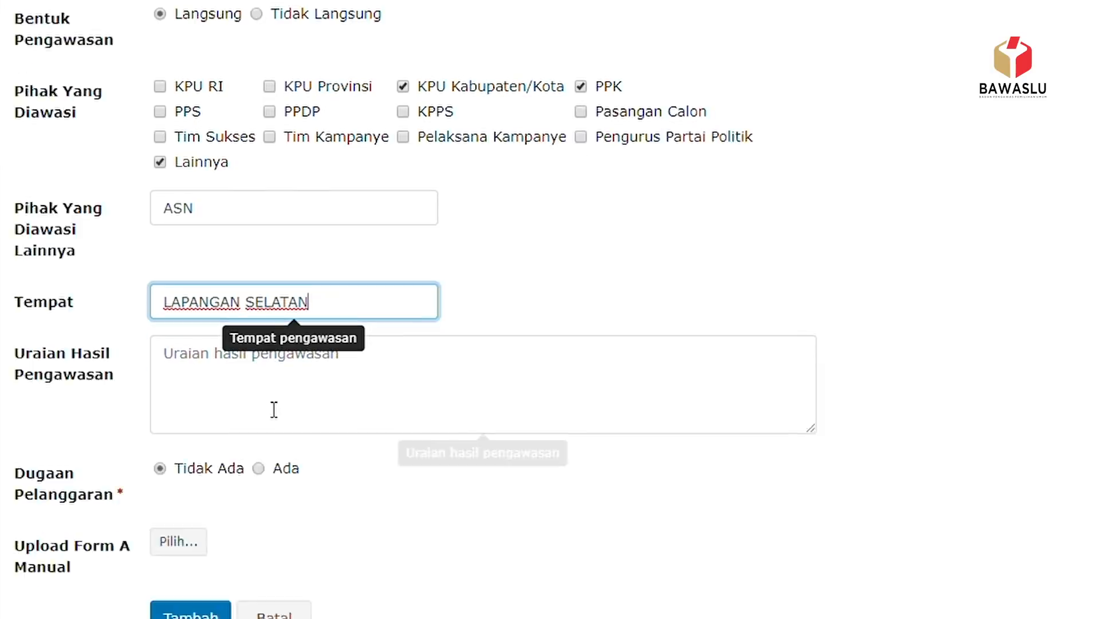
# - Write the result description 'DIlakukan pengawasan terhadap kampanye yang diikuti oleh 1000 orang' and pick the manual Form A file
pyautogui.click(223, 309)
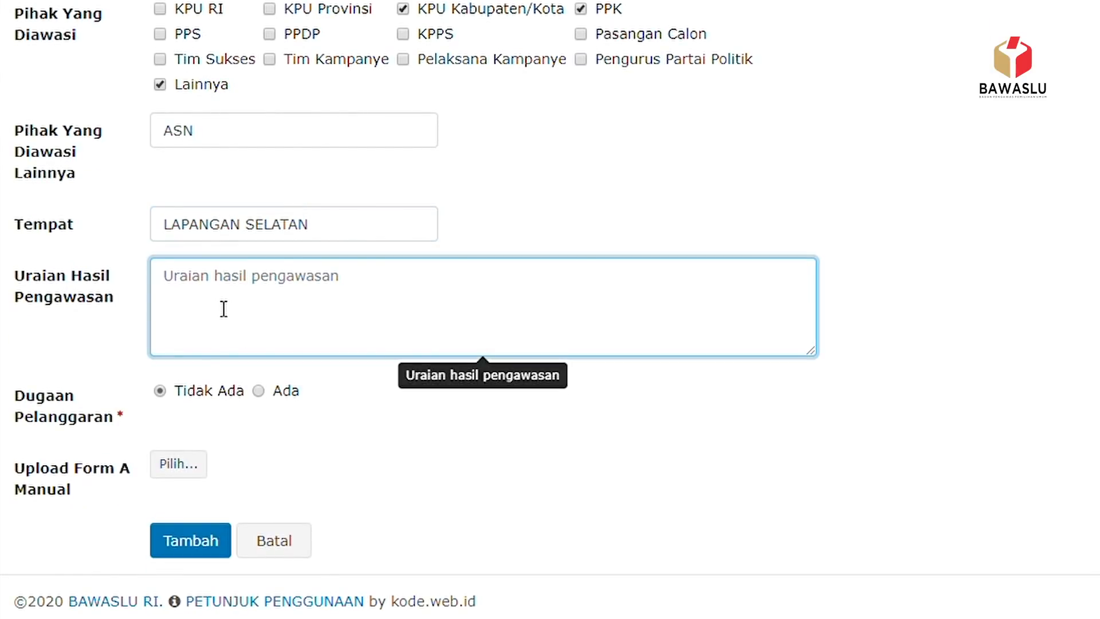
pyautogui.write('DIlakukan pengawasan terhadap kampanye')
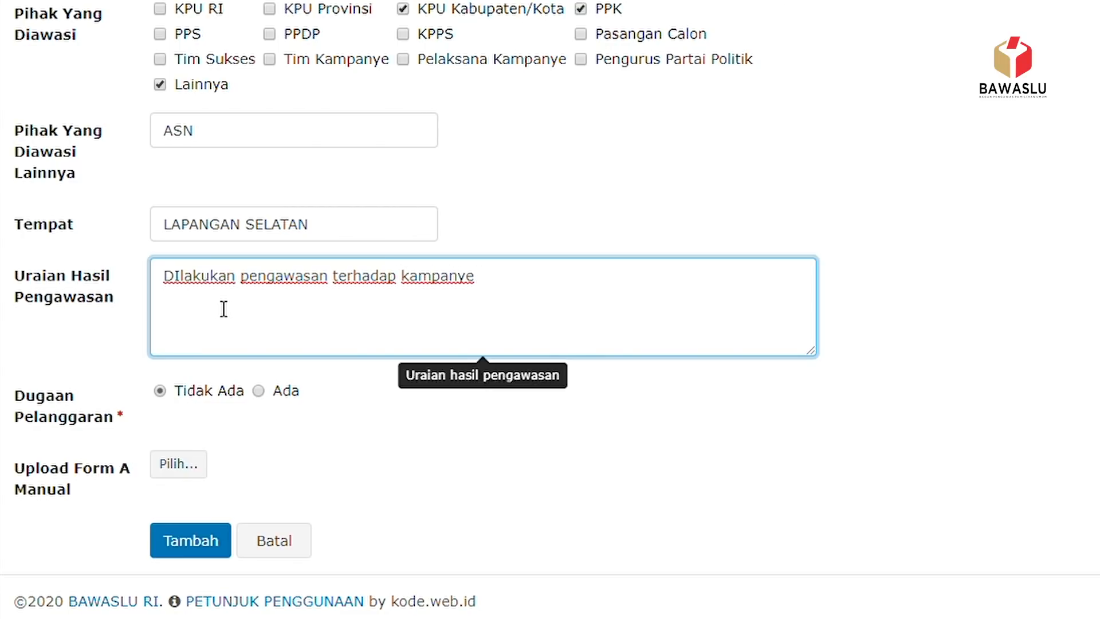
pyautogui.write(' yang diikuti oleh 1000 orang')
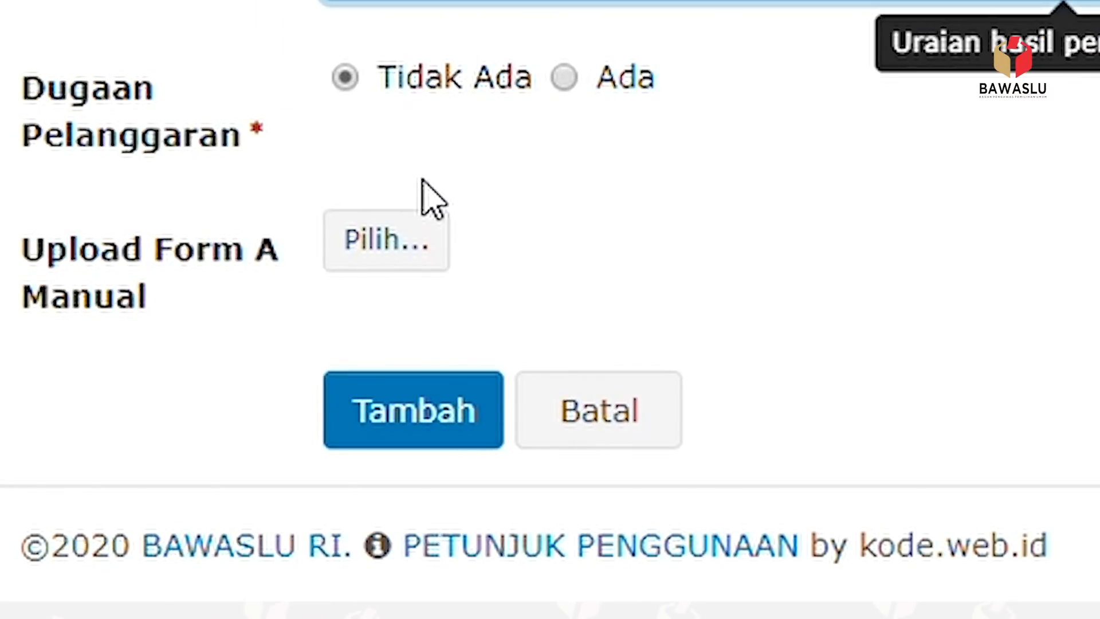
pyautogui.click(417, 244)
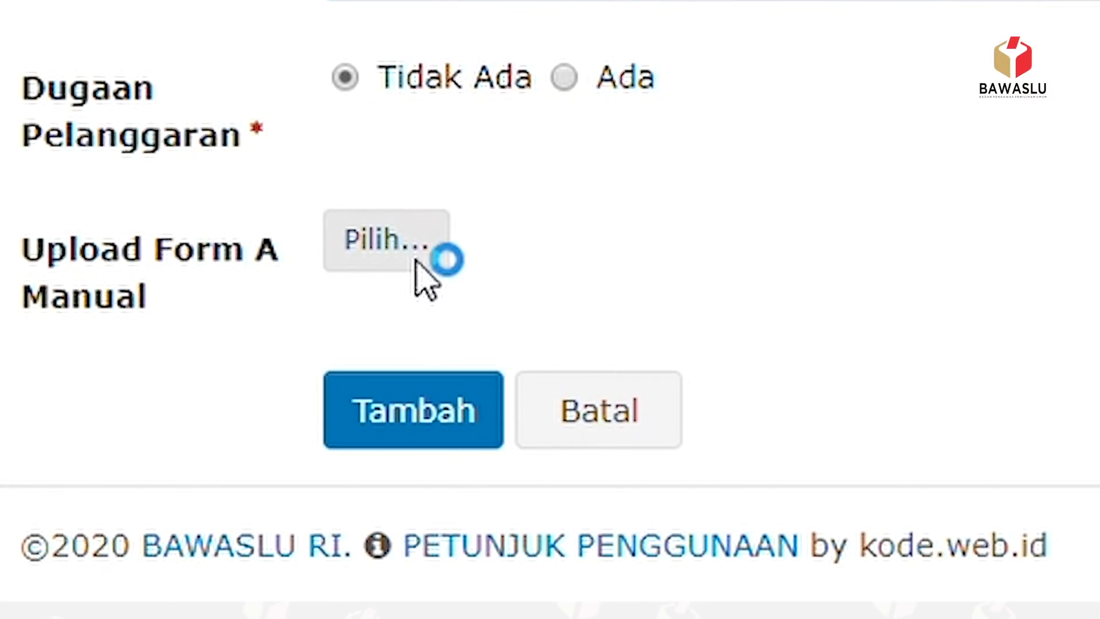